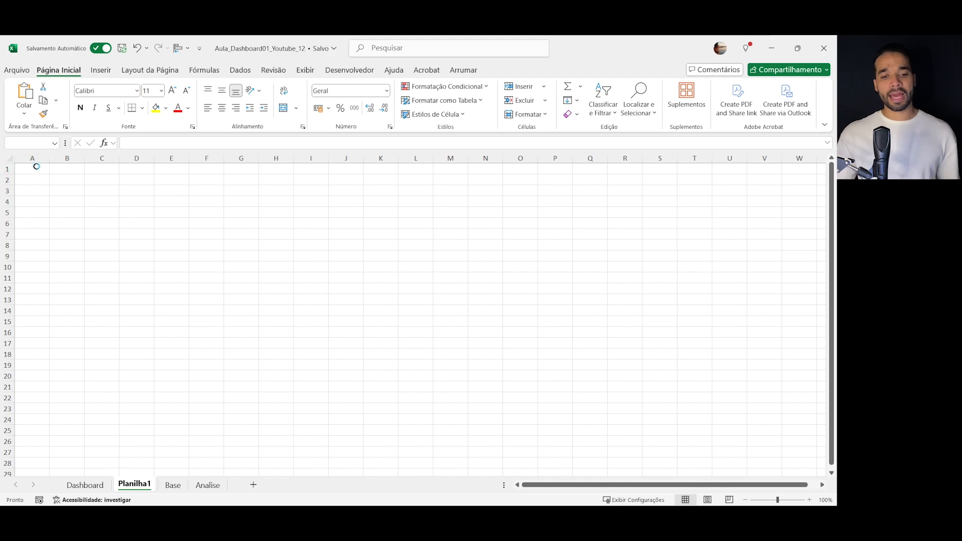
- Paste the copied sales dashboard layout into the empty Planilha1 sheet and group all of its shapes into one object
key(ctrl+v)
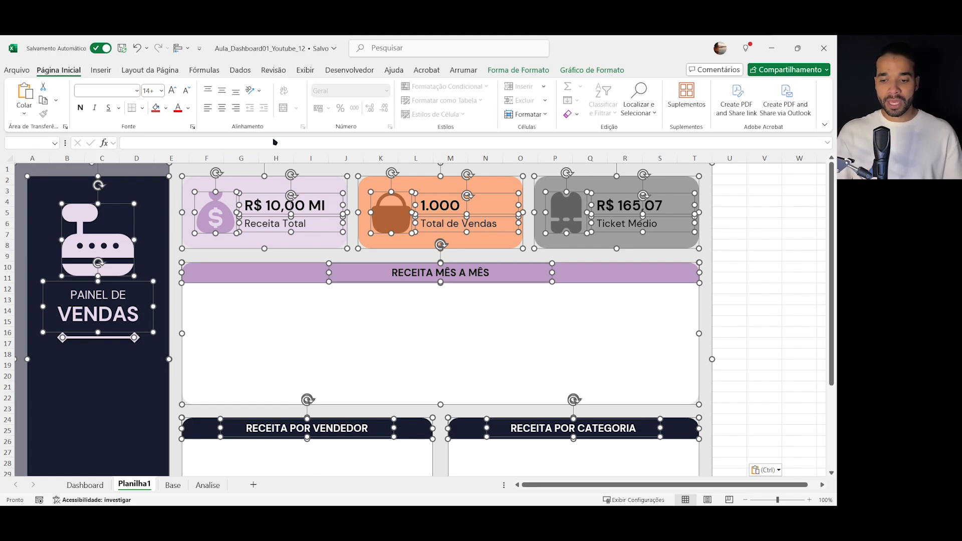
drag(712, 359, 685, 349)
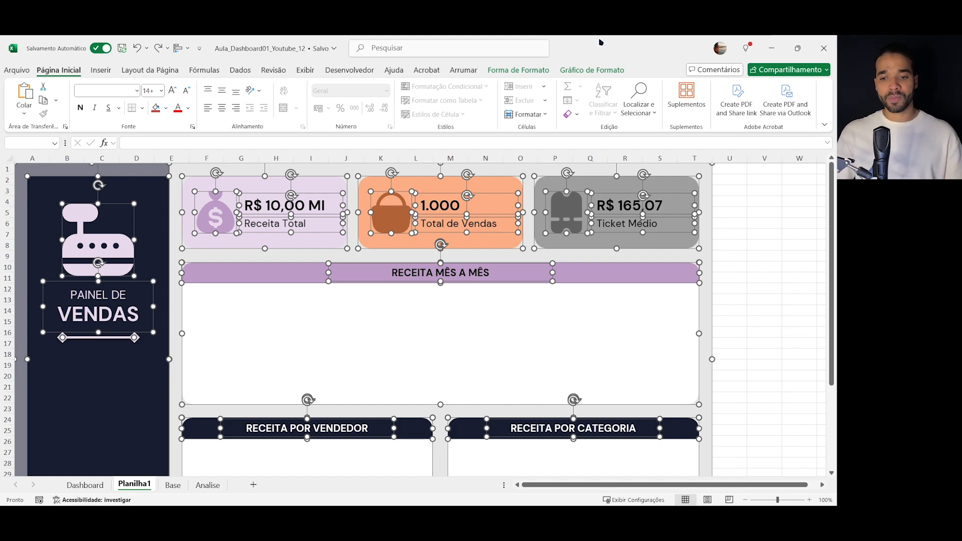
click(581, 71)
click(575, 103)
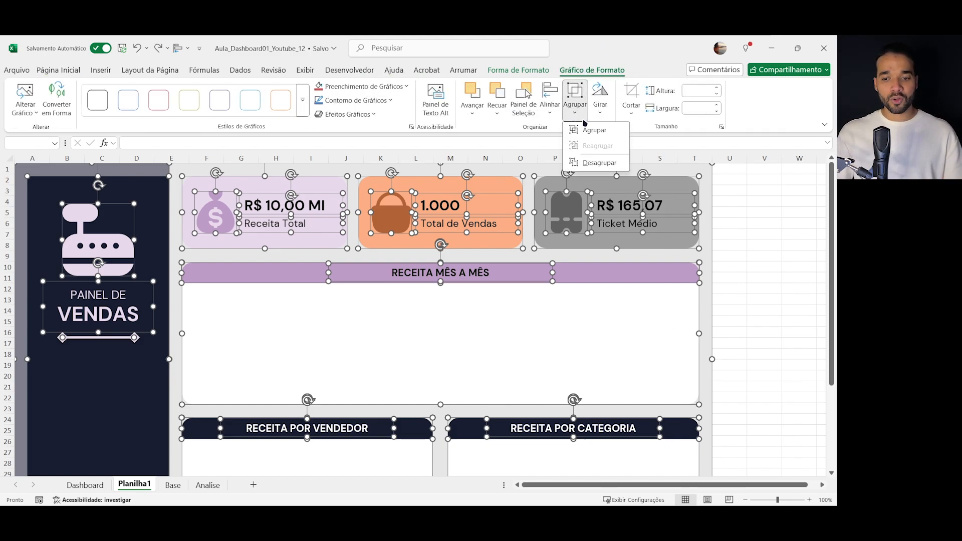
click(594, 130)
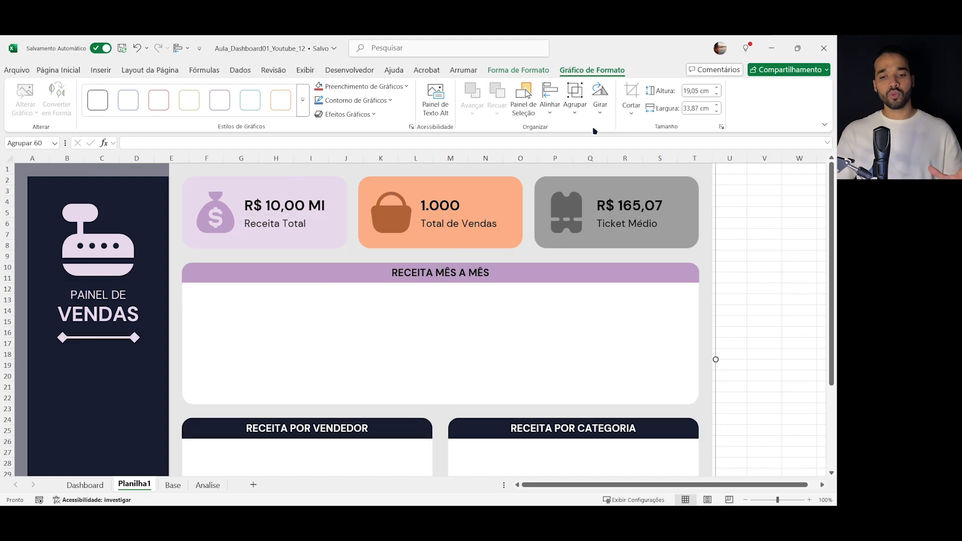
- Hide the sheet's gridlines, headings and formula bar, and switch to the full-screen display with the ribbon hidden
click(305, 71)
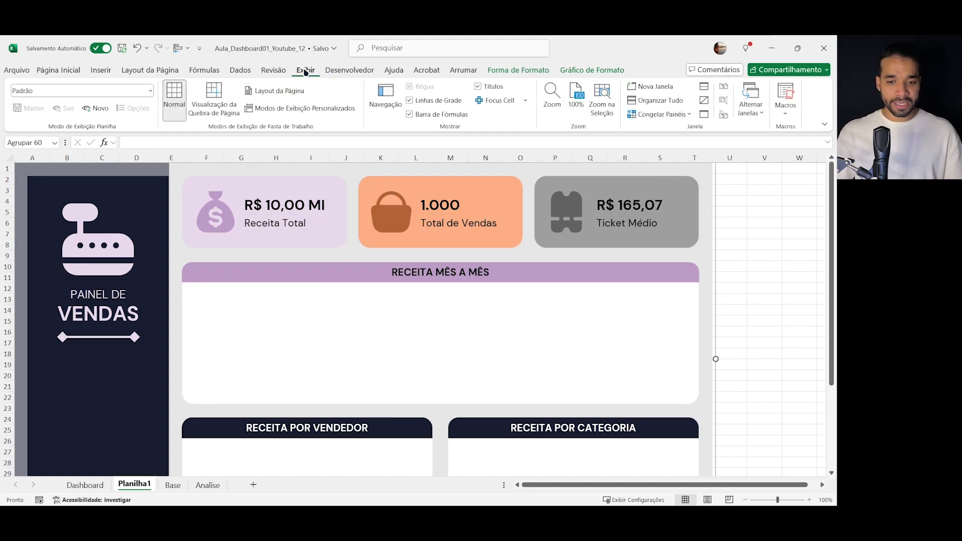
click(409, 101)
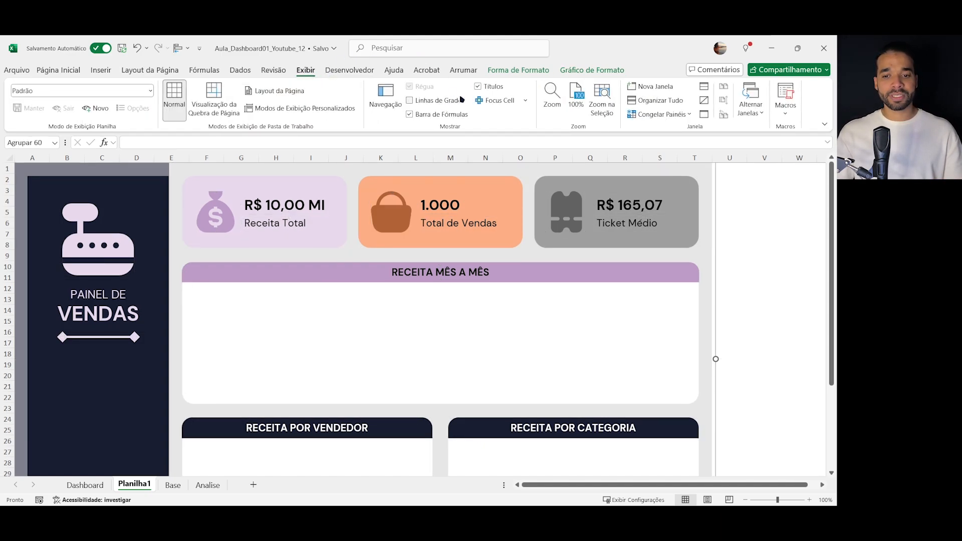
click(492, 89)
click(435, 117)
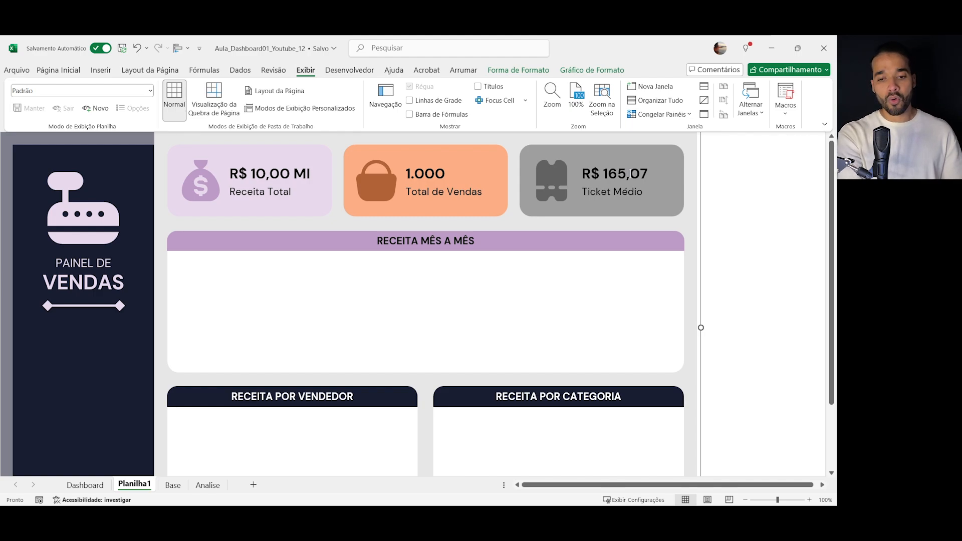
key(ctrl+shift+F1)
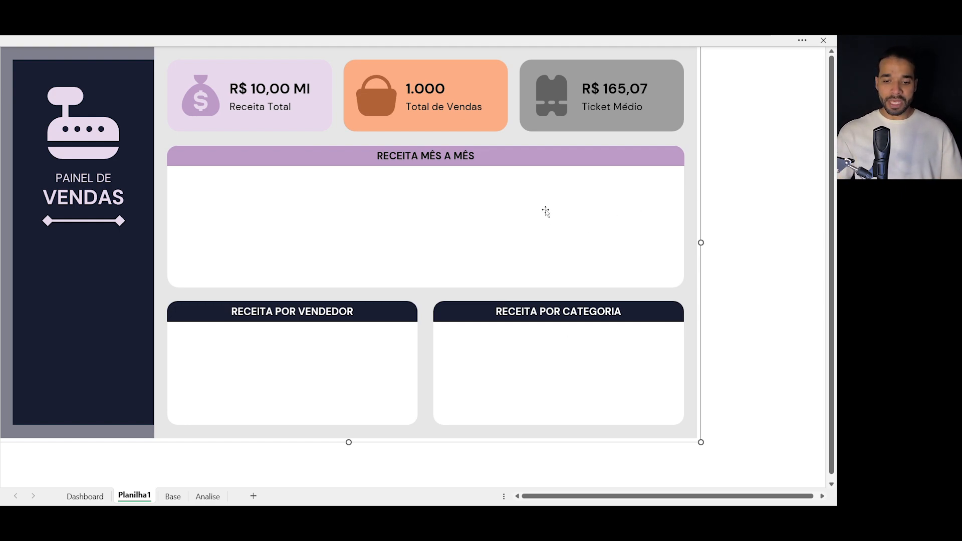
- Set a custom zoom of 120% for the dashboard sheet
click(395, 449)
drag(731, 437, 571, 36)
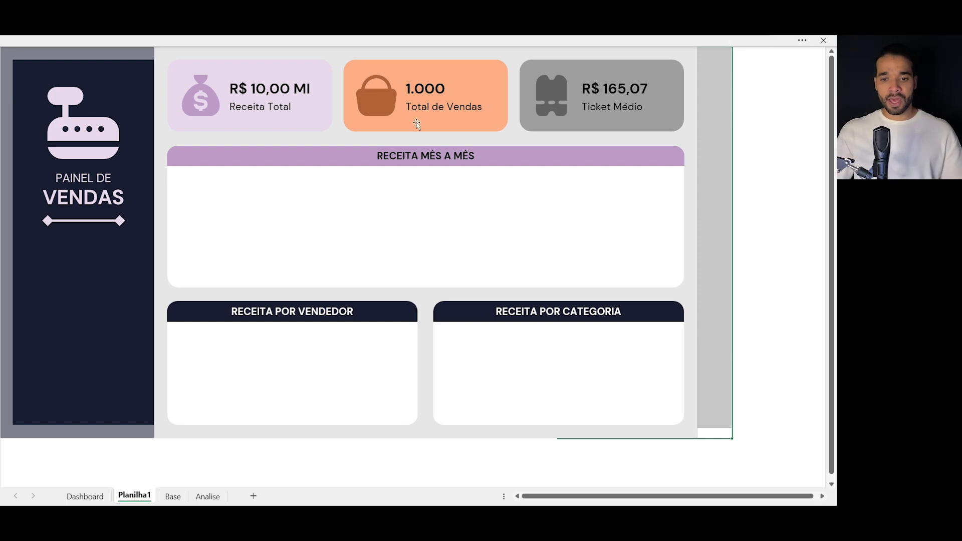
click(394, 41)
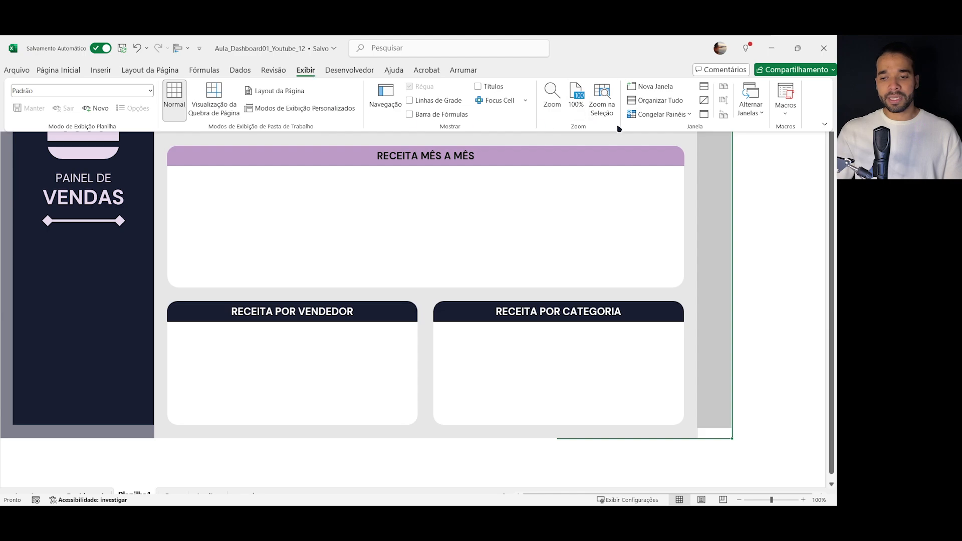
click(559, 100)
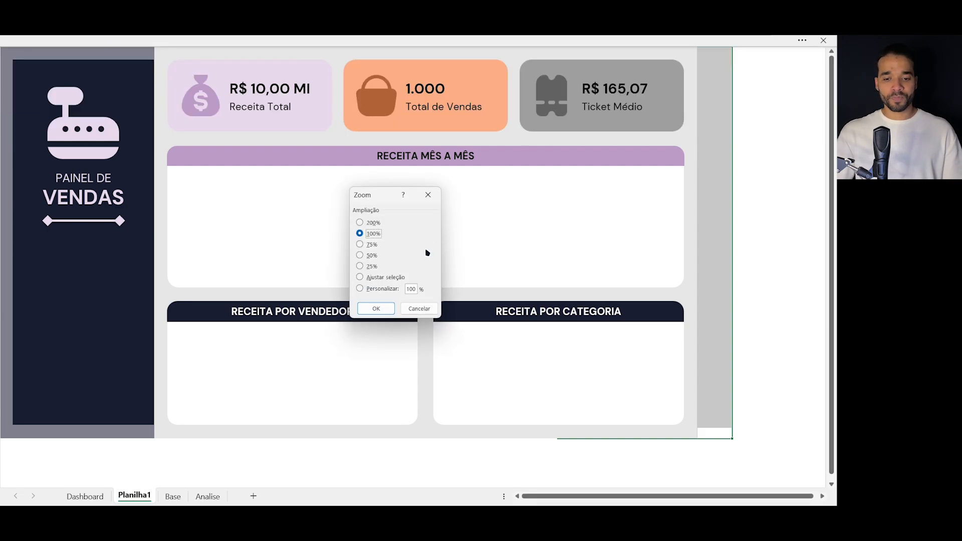
click(373, 293)
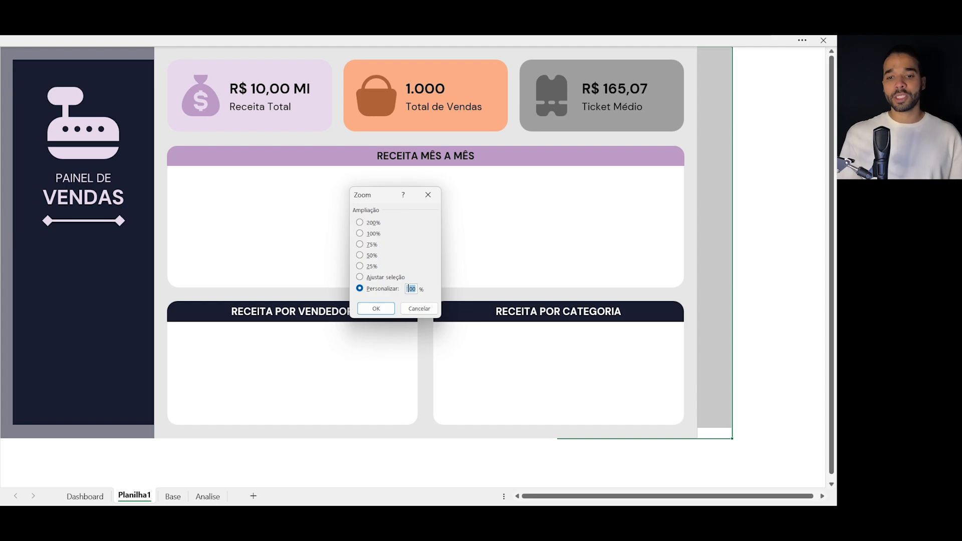
key(Return)
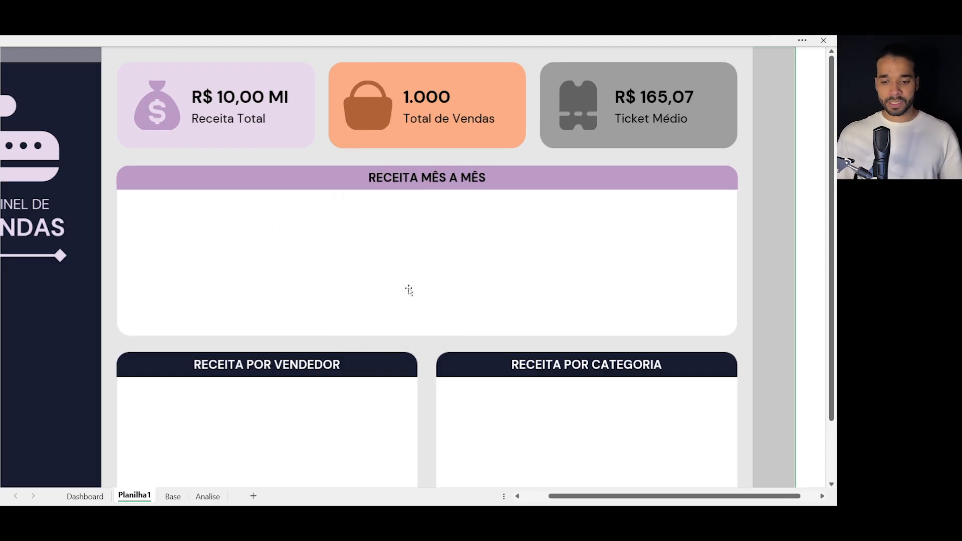
- Set a custom zoom of 113% so the dashboard fits the height of the full-screen view
click(339, 41)
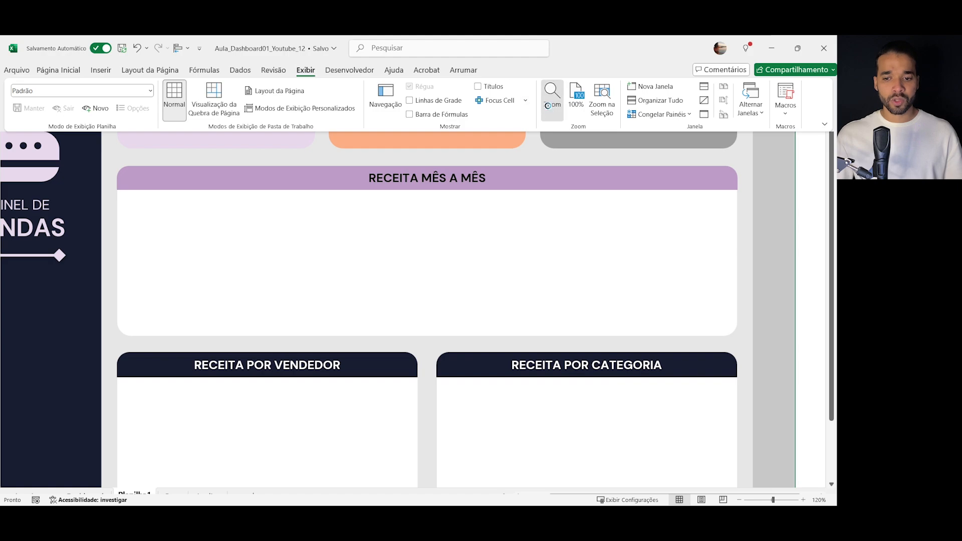
click(553, 95)
click(374, 289)
text(110)
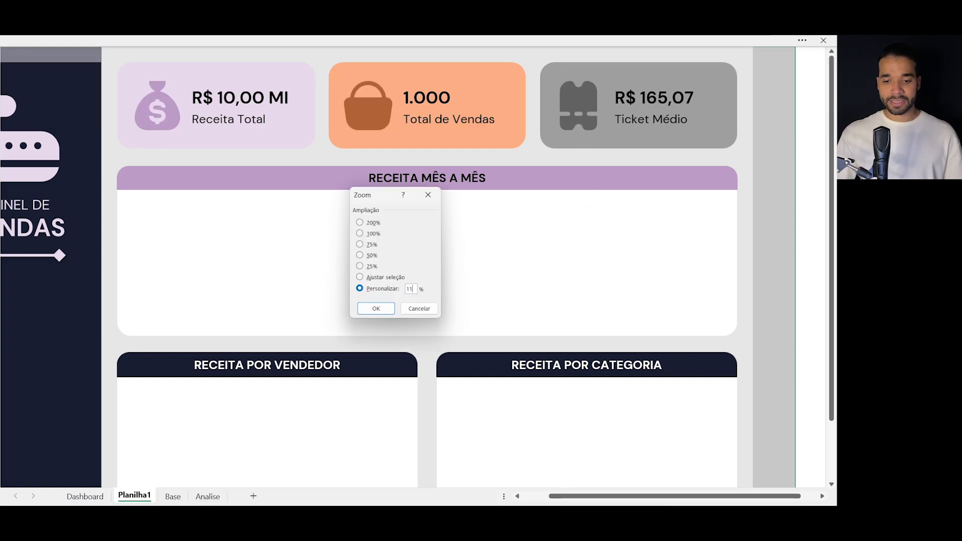
key(Return)
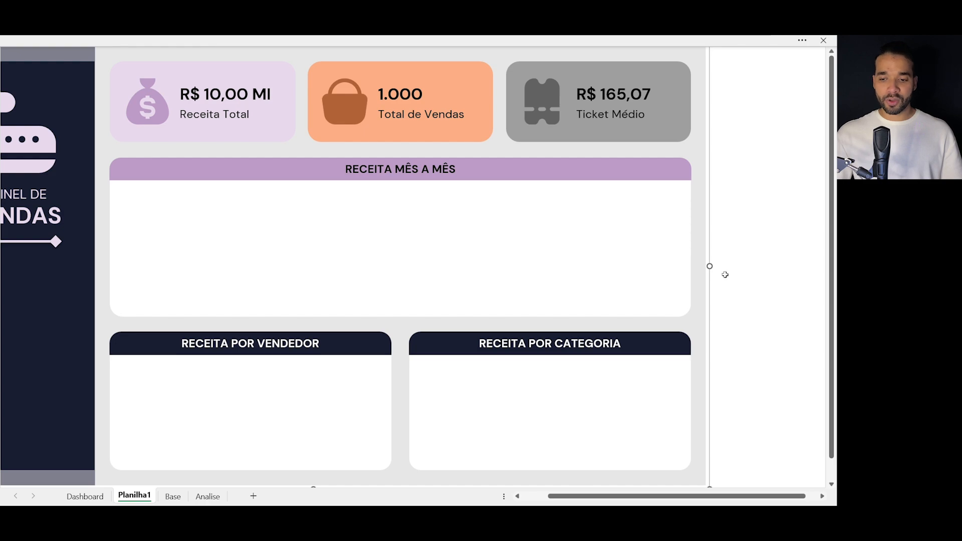
- Move the grouped dashboard slightly to the right so it sits centred in the visible sheet area
click(762, 129)
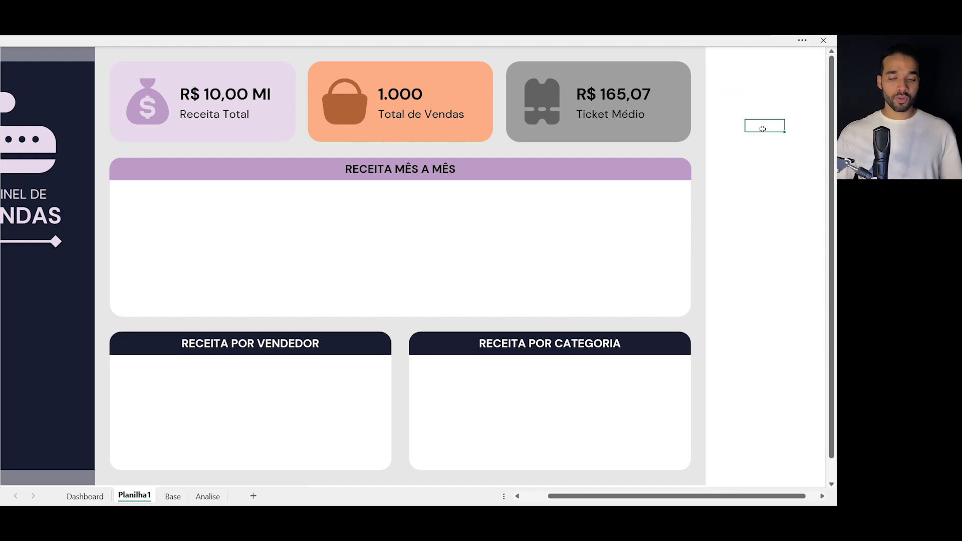
scroll(762, 129, left, 3)
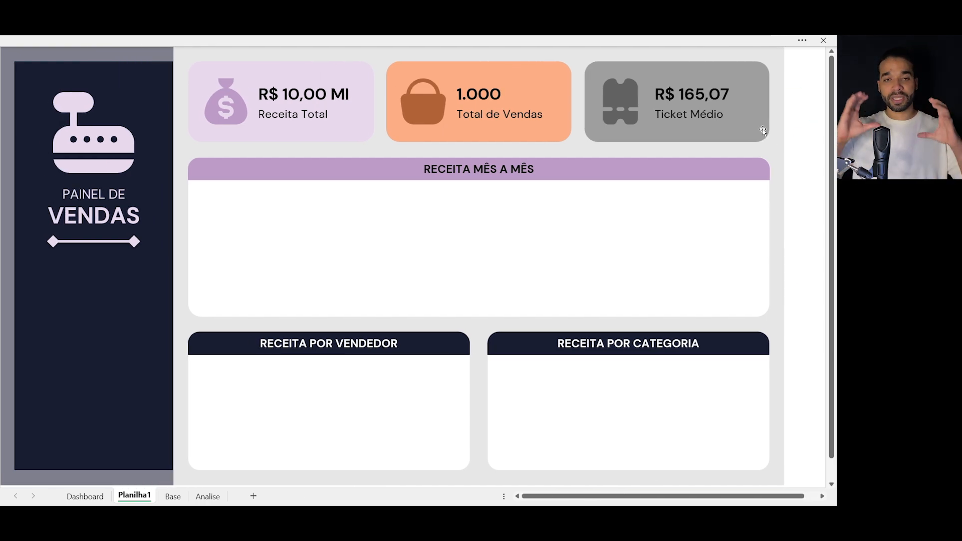
click(762, 130)
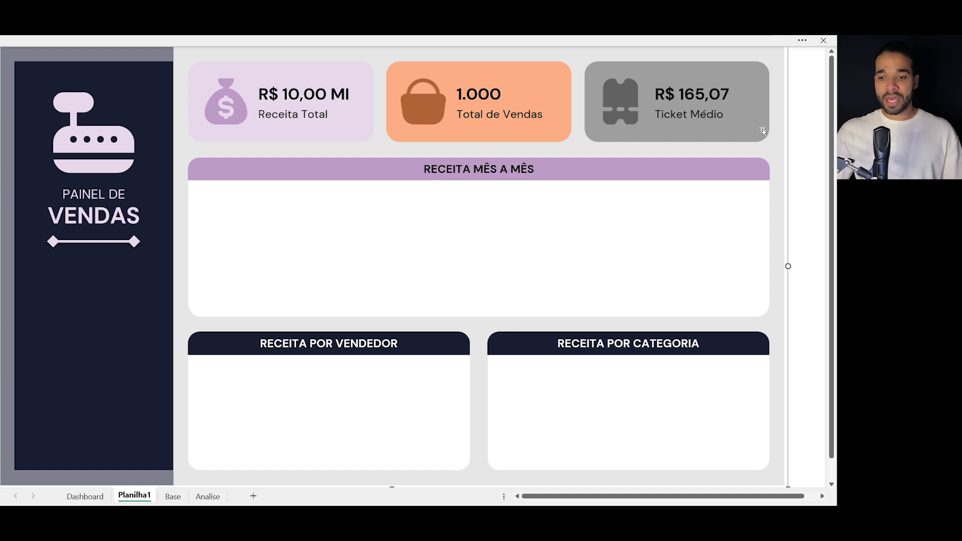
drag(783, 145, 803, 146)
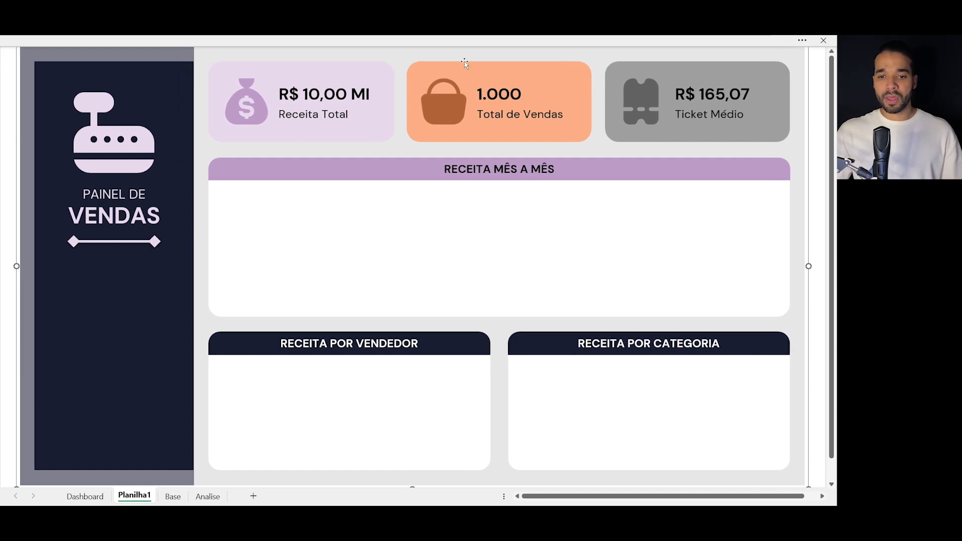
- Ungroup the dashboard into its individual shapes and clear the selection
mouse_move(464, 38)
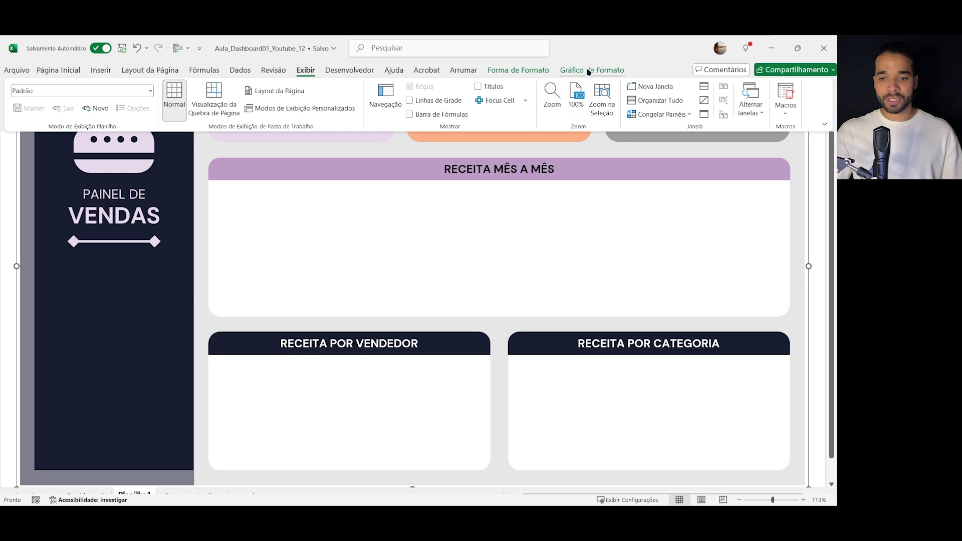
click(605, 69)
click(575, 101)
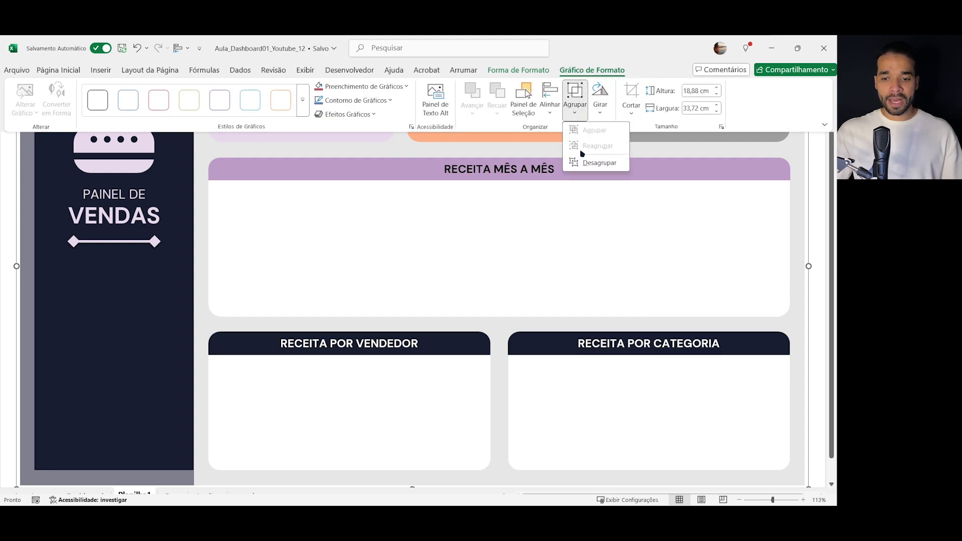
click(582, 160)
click(595, 205)
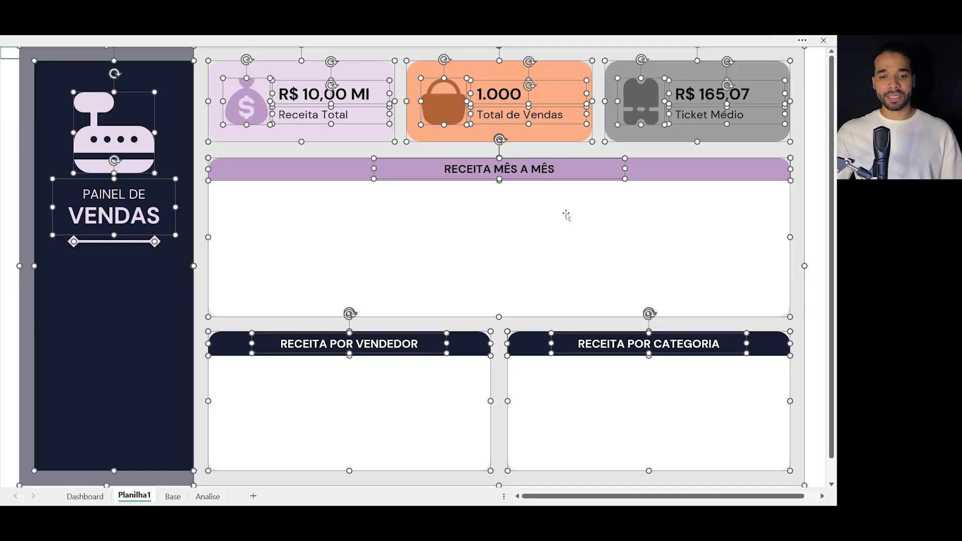
key(Escape)
- Stretch the grey sidebar background to the sheet's left edge and widen the light grey main background to the right
click(29, 107)
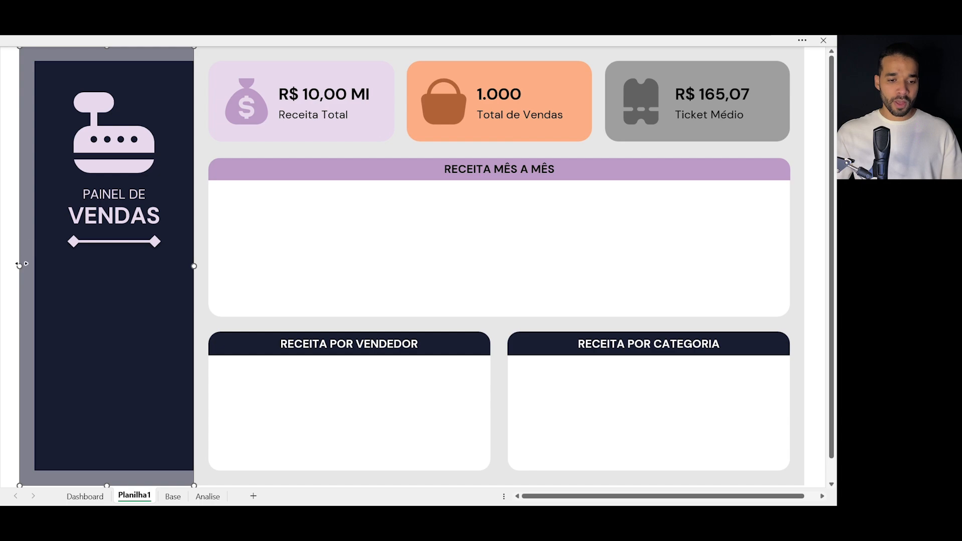
drag(19, 265, 1, 266)
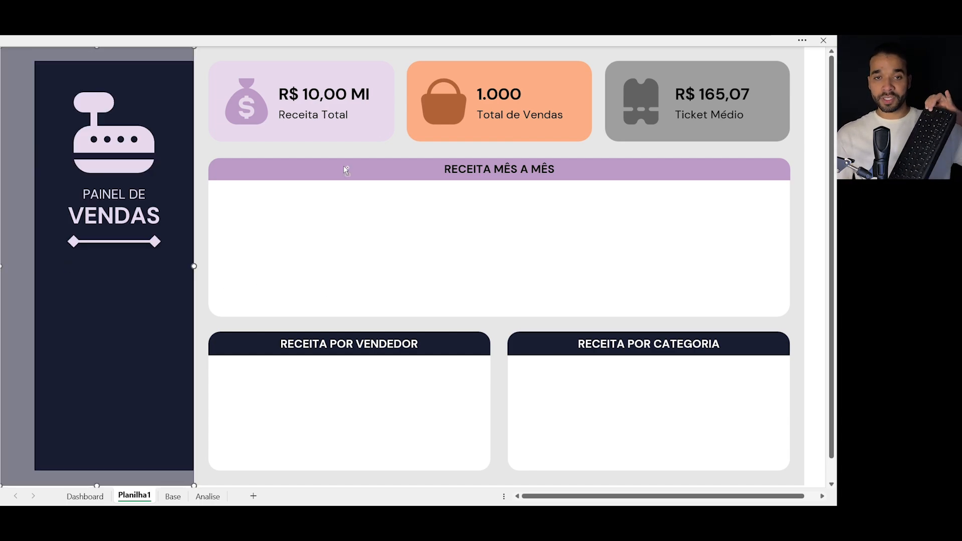
scroll(418, 265, right, 3)
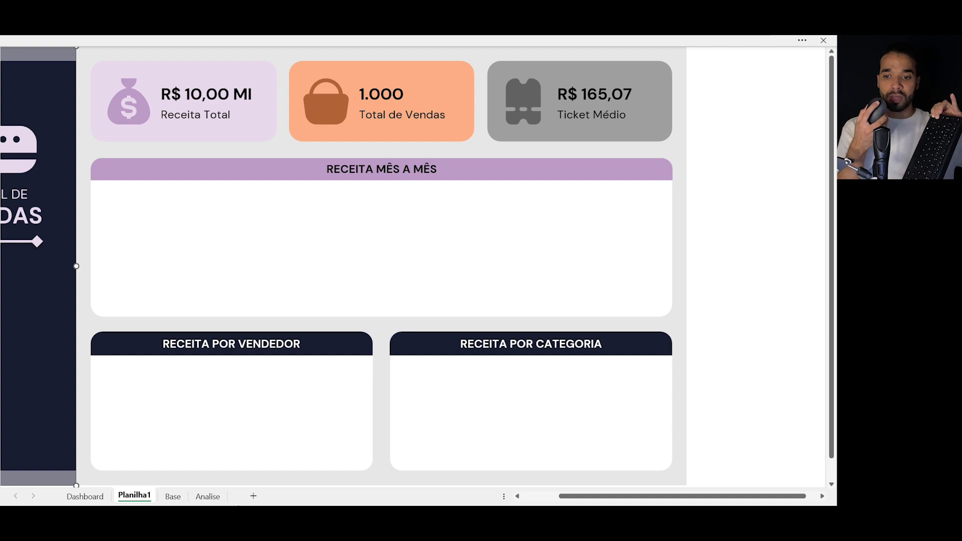
click(680, 166)
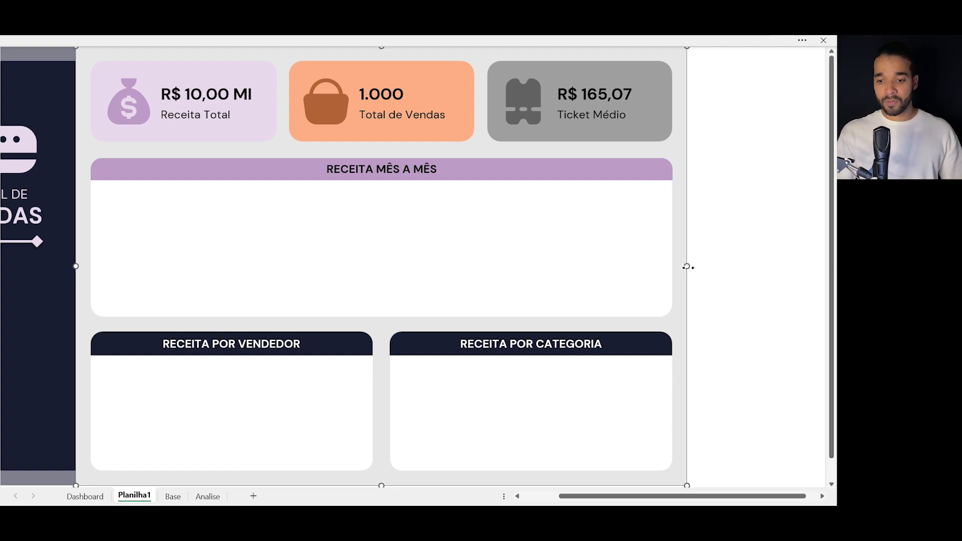
drag(688, 266, 717, 266)
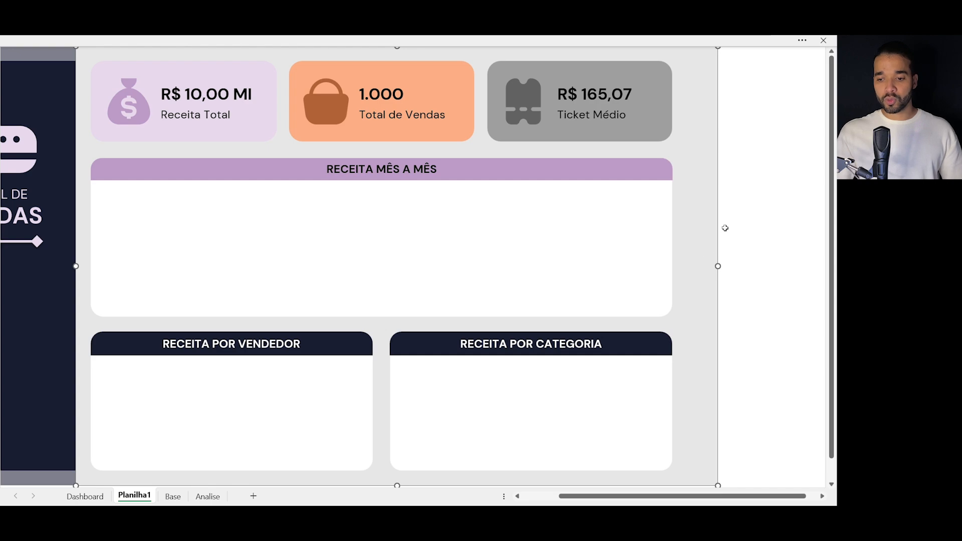
click(743, 236)
- Select the sidebar and main background rectangles together and extend their lower edges slightly downward
scroll(746, 245, left, 3)
scroll(745, 242, down, 1)
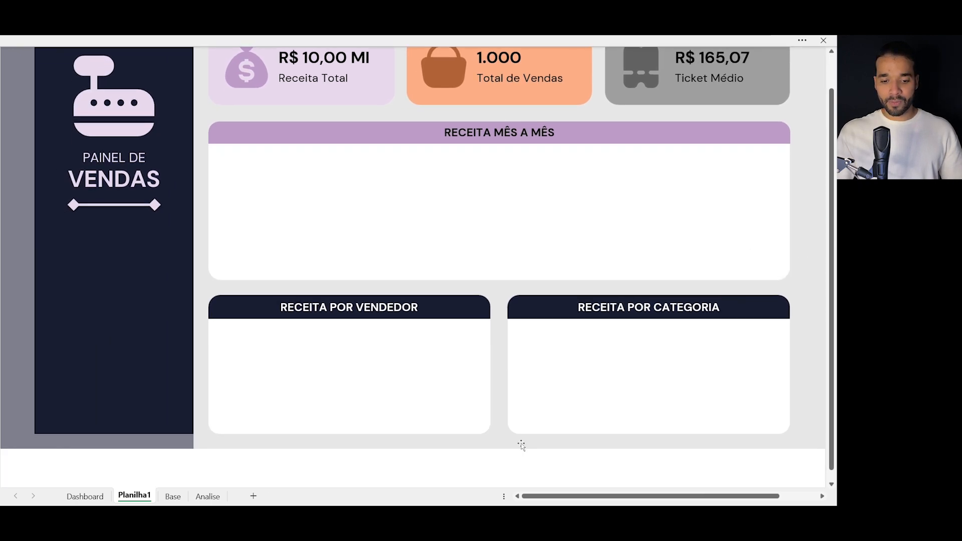
click(241, 443)
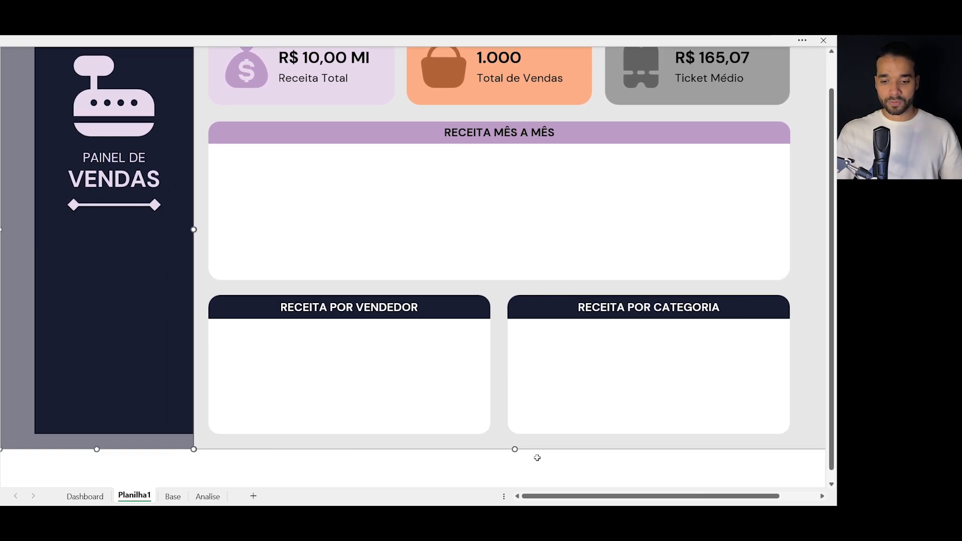
drag(513, 449, 513, 456)
click(516, 477)
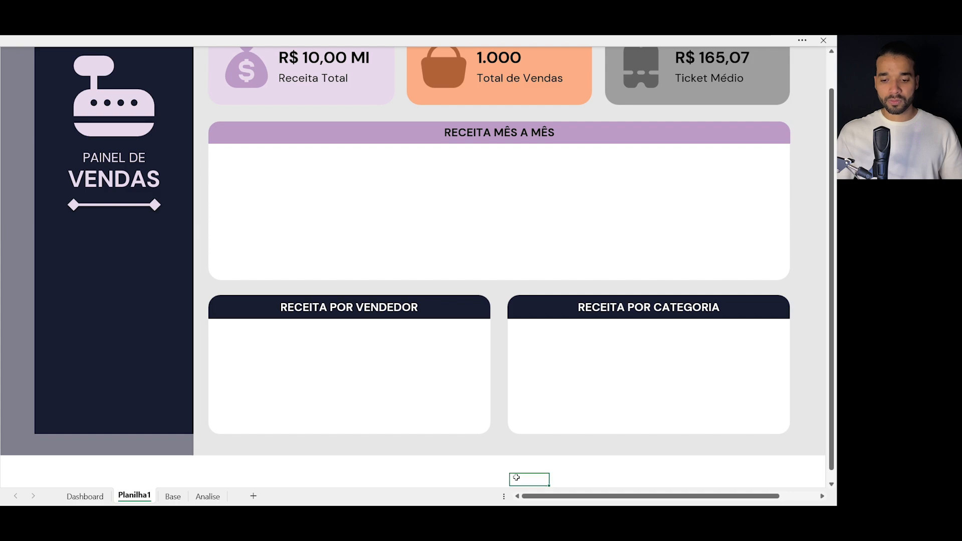
scroll(517, 477, up, 1)
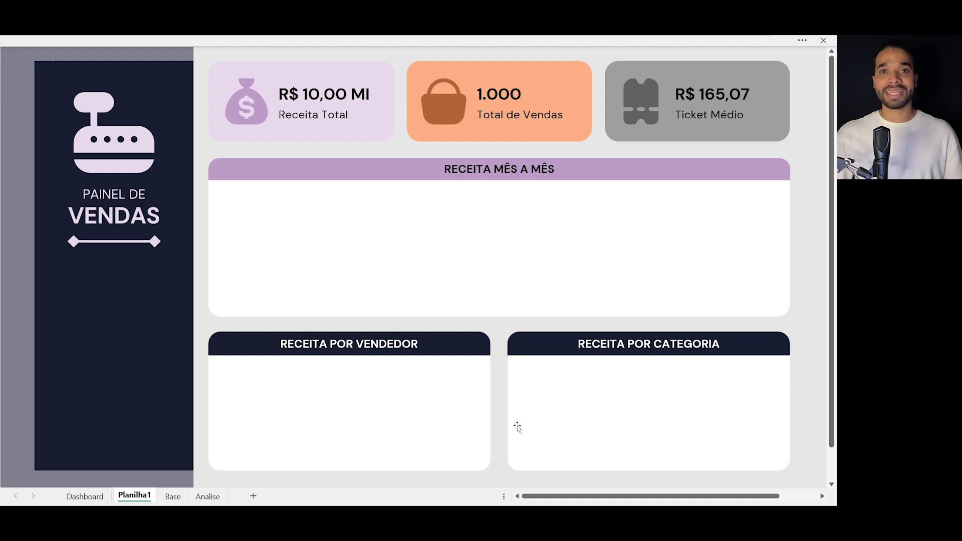
click(387, 220)
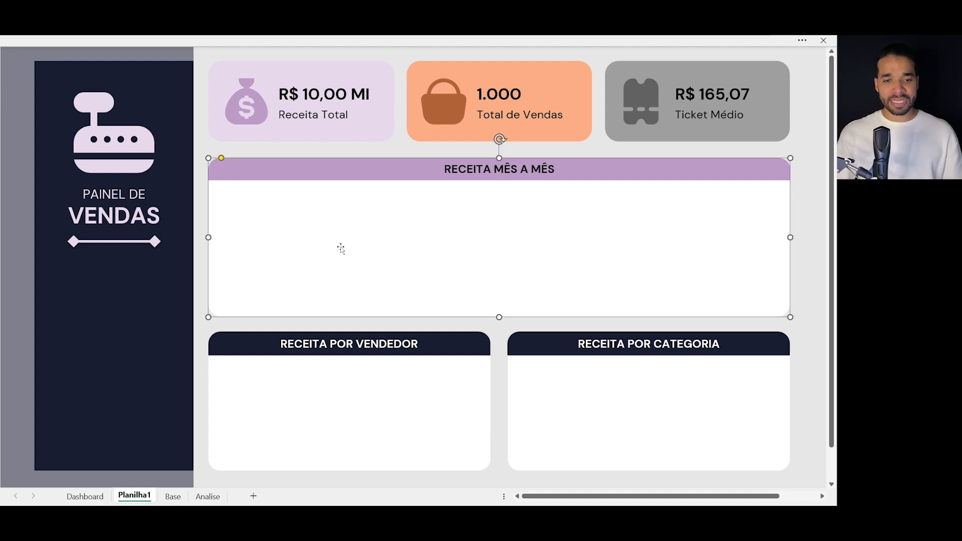
click(316, 324)
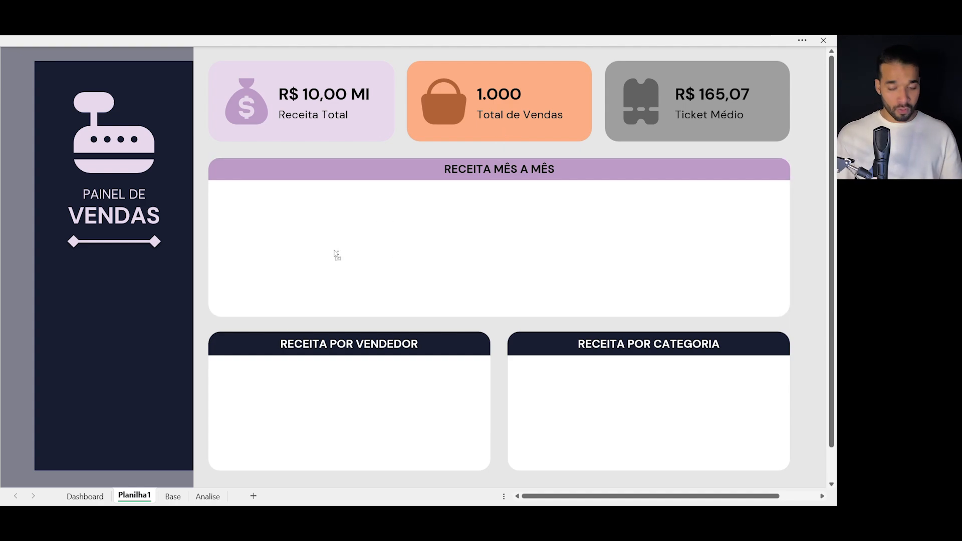
scroll(336, 254, down, 5)
key(ctrl+v)
drag(594, 271, 495, 223)
key(ctrl+z)
click(292, 277)
scroll(291, 282, up, 5)
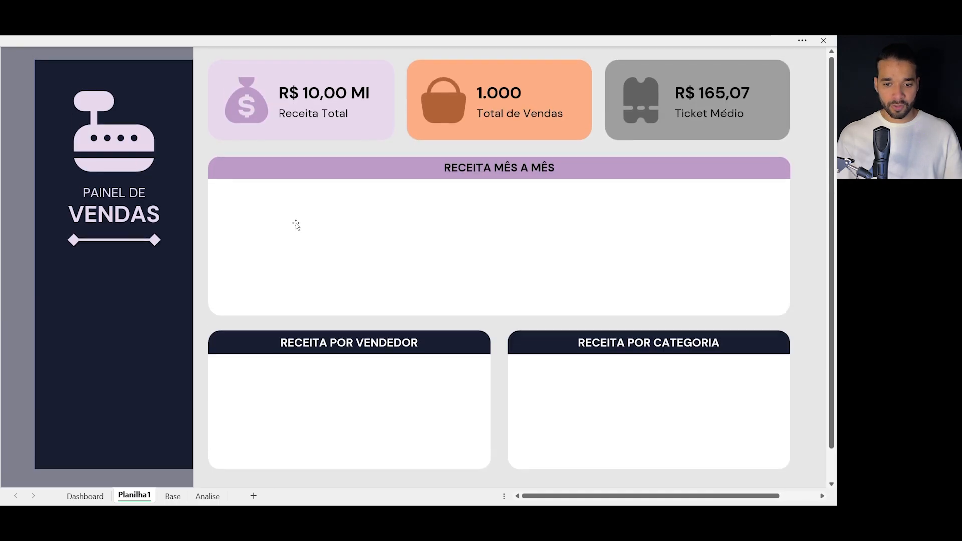
- Paste the copied line chart and column chart onto the Planilha1 dashboard
click(264, 173)
key(ctrl+v)
click(384, 314)
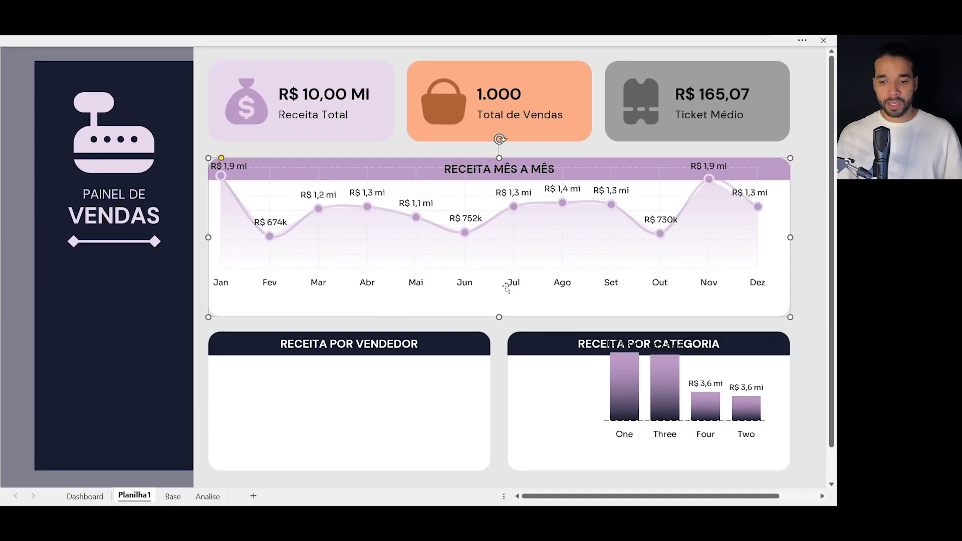
- Position the monthly line chart below the RECEITA MÊS A MÊS header and reduce its height to fit inside the white card
click(304, 160)
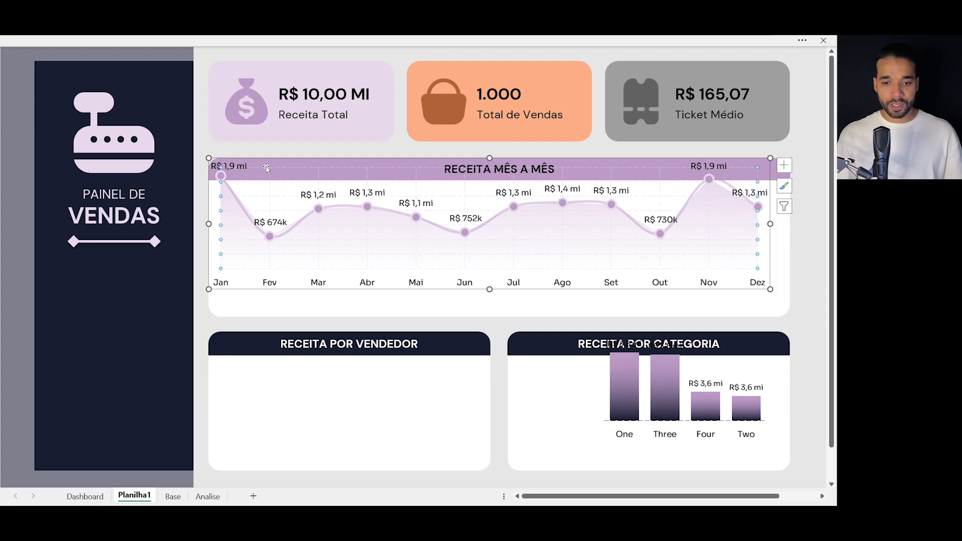
drag(304, 159, 314, 183)
drag(499, 182, 504, 194)
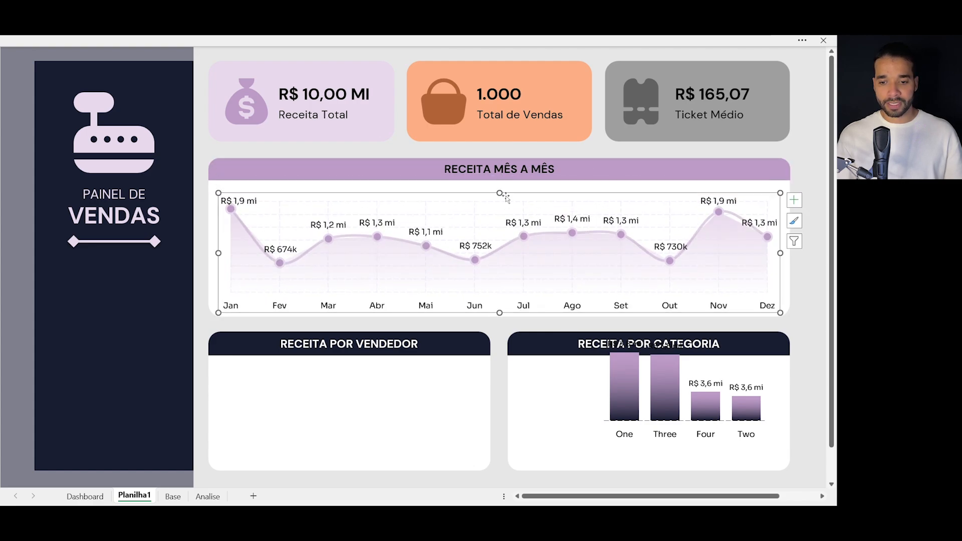
click(508, 191)
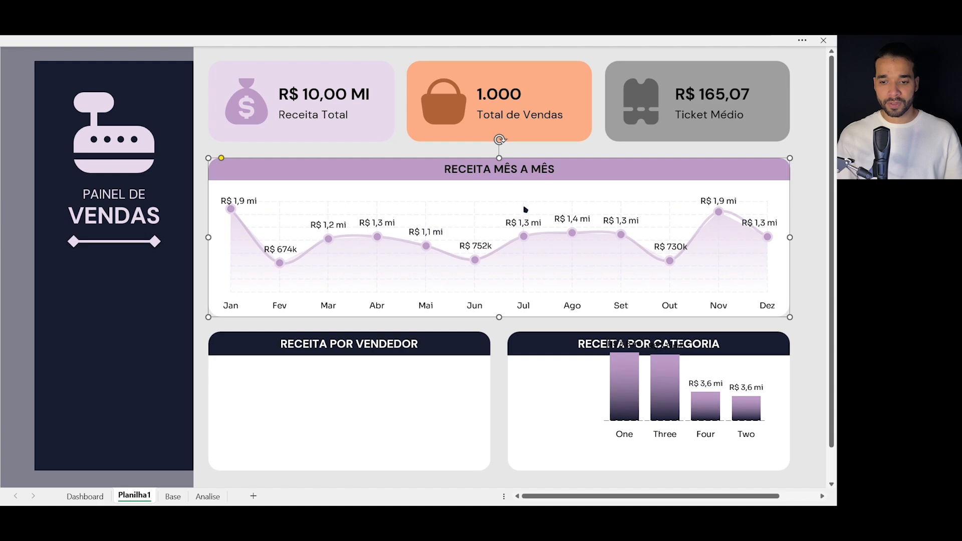
click(531, 201)
drag(531, 193, 532, 190)
- Move the column chart into the RECEITA POR VENDEDOR card and widen it to nearly the card's full width
click(710, 339)
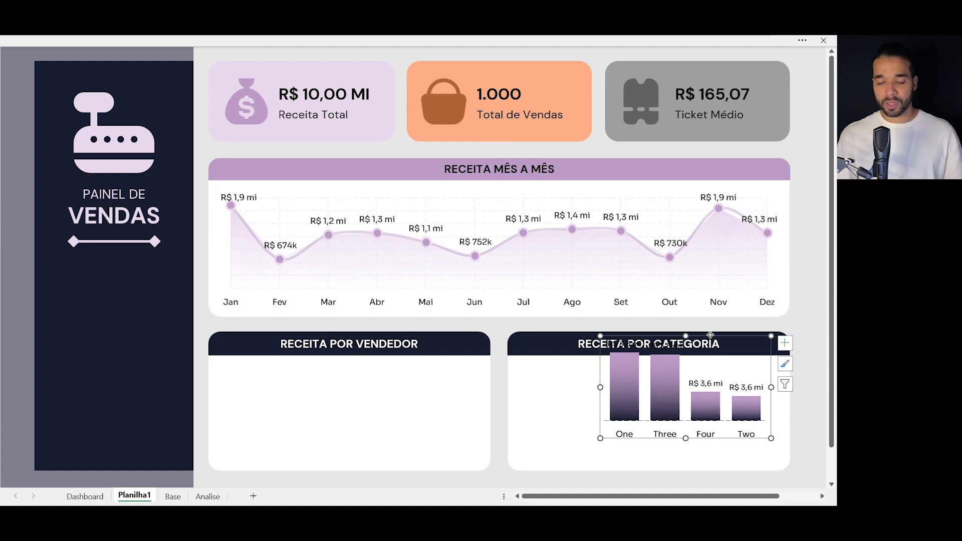
drag(710, 339, 328, 361)
drag(407, 412, 480, 414)
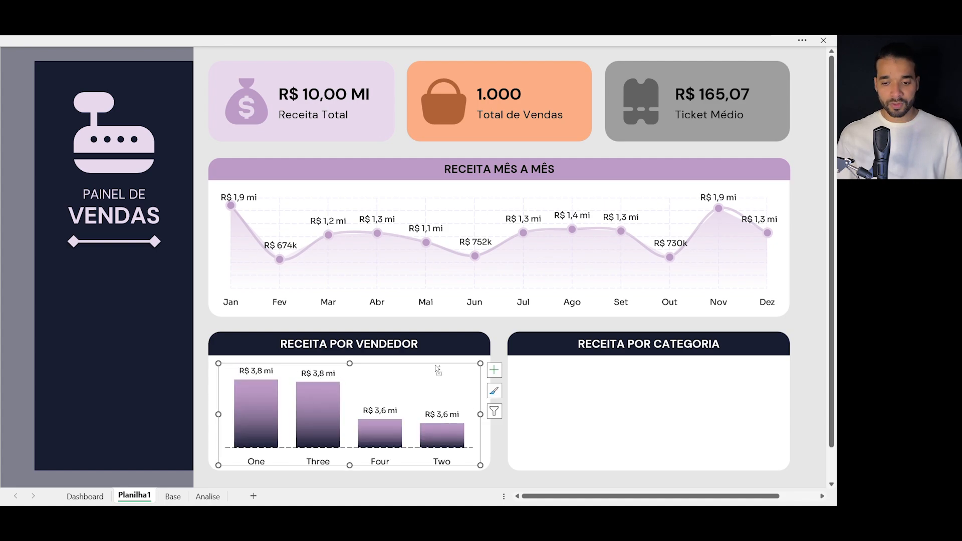
drag(438, 362, 644, 374)
key(Escape)
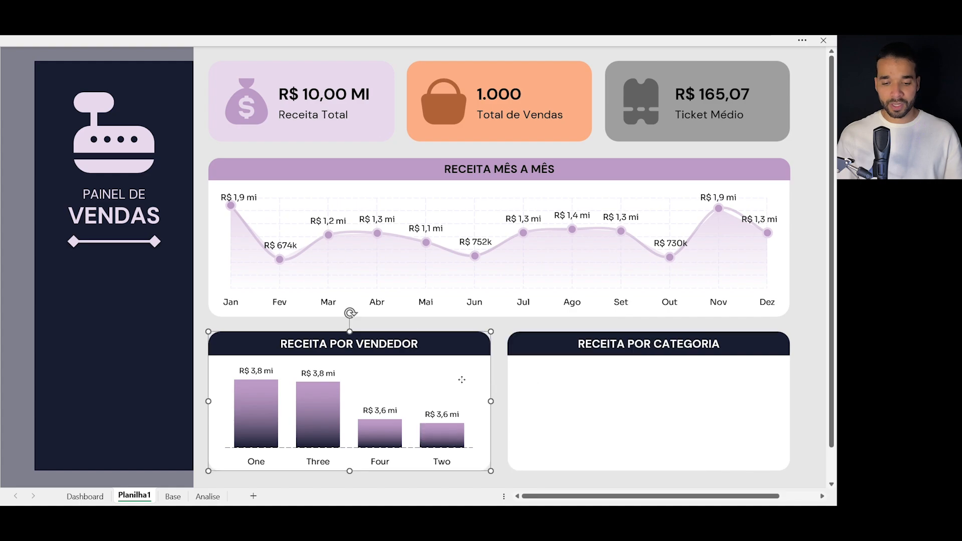
click(321, 373)
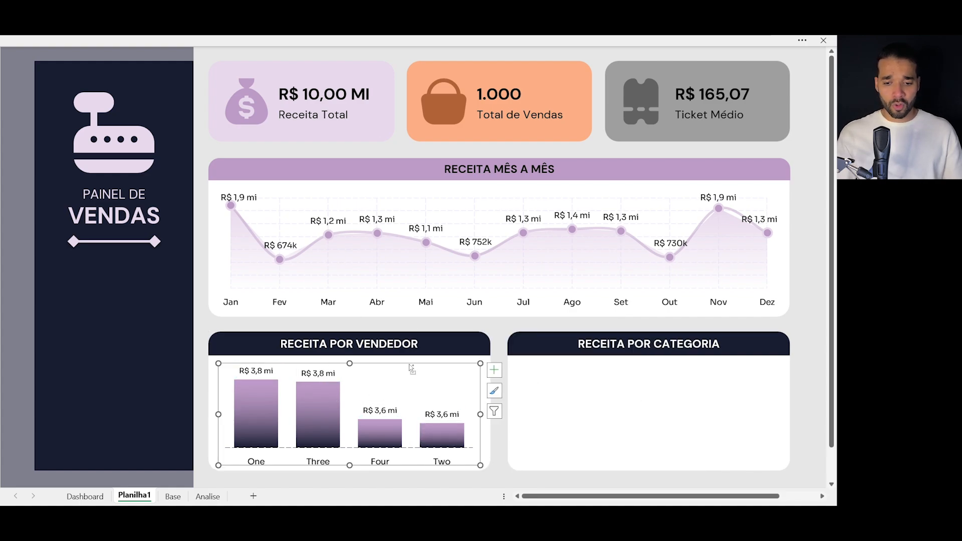
click(412, 346)
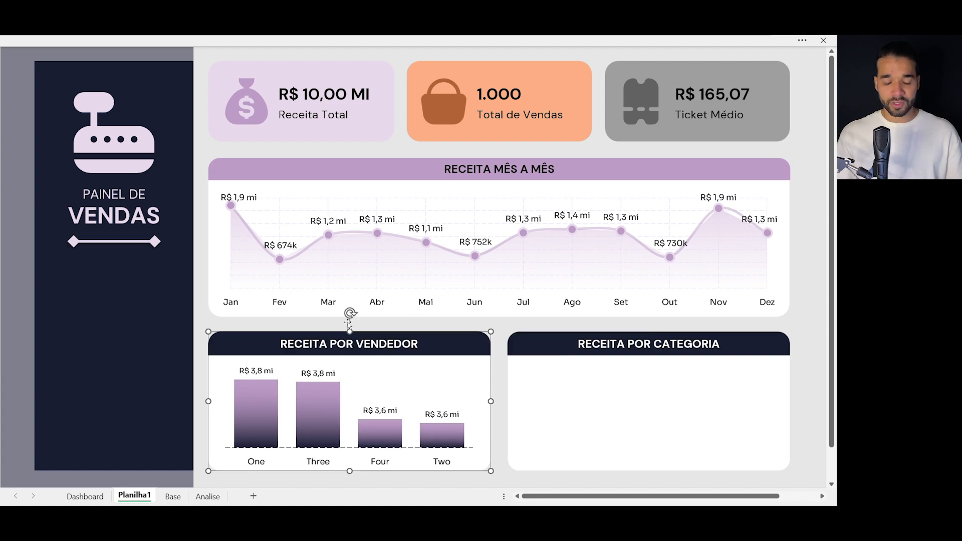
- Duplicate the seller column chart into the RECEITA POR CATEGORIA card, level with the original, and clear the selection
click(311, 377)
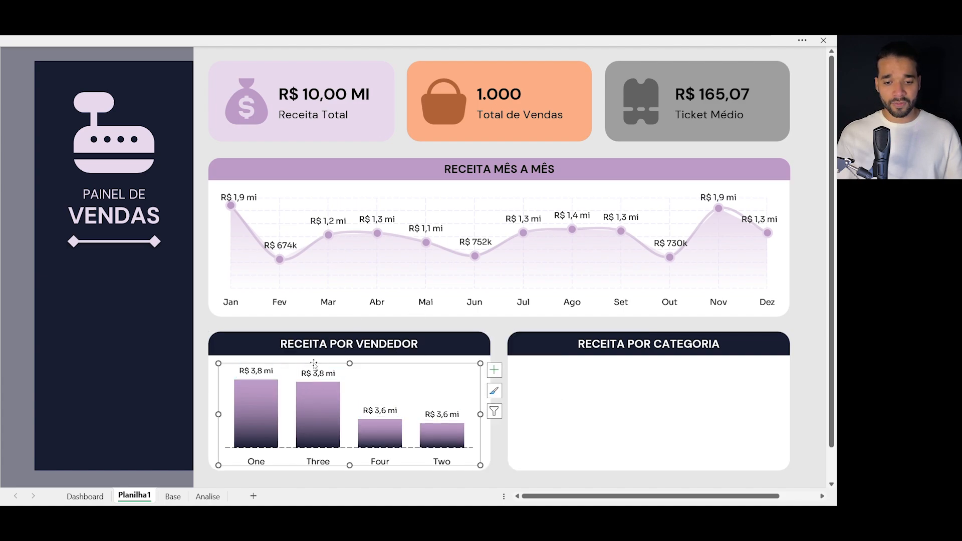
drag(314, 362, 616, 366)
key(Escape)
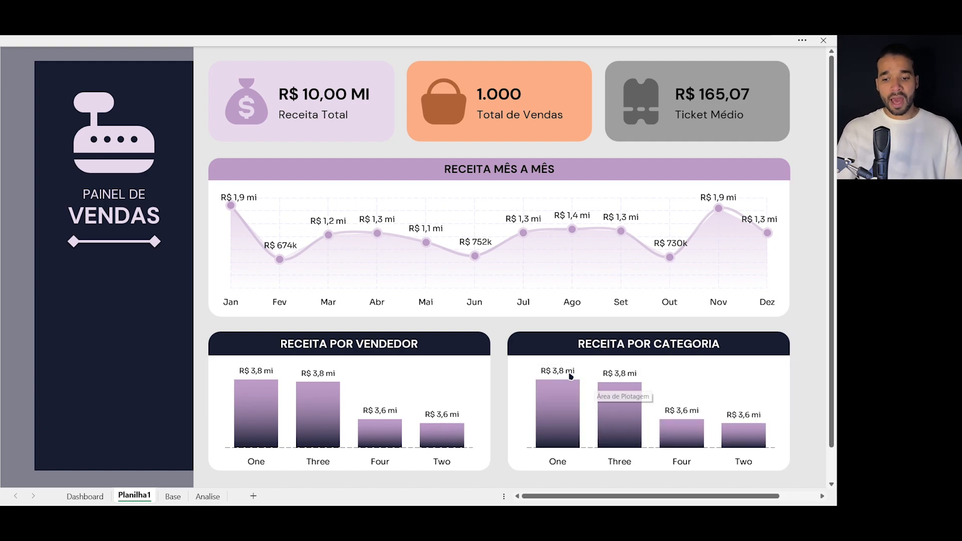
click(333, 378)
click(365, 362)
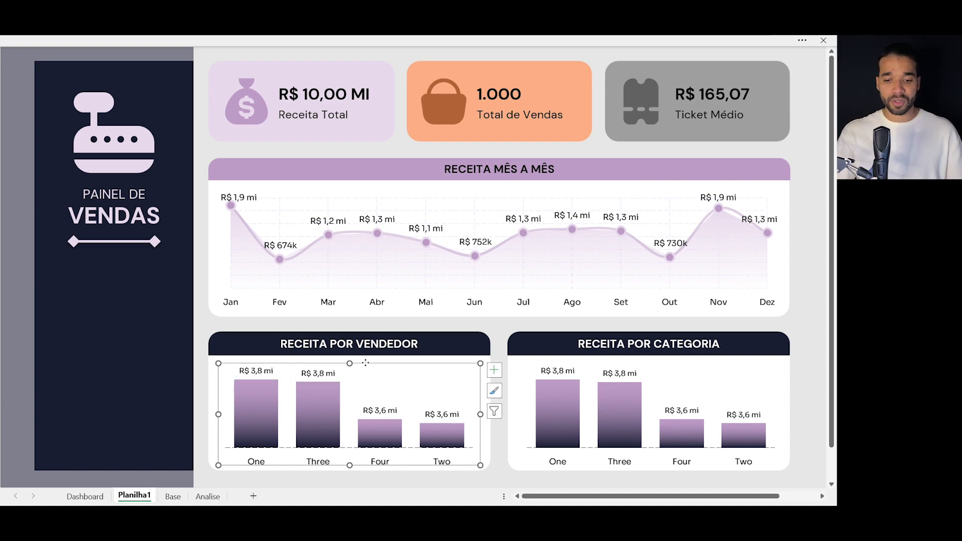
right_click(366, 364)
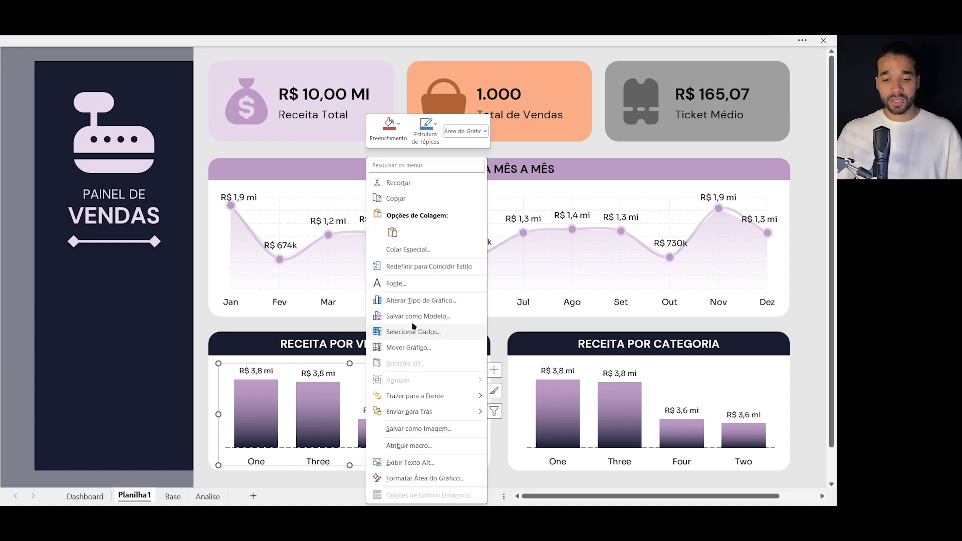
click(421, 301)
key(Escape)
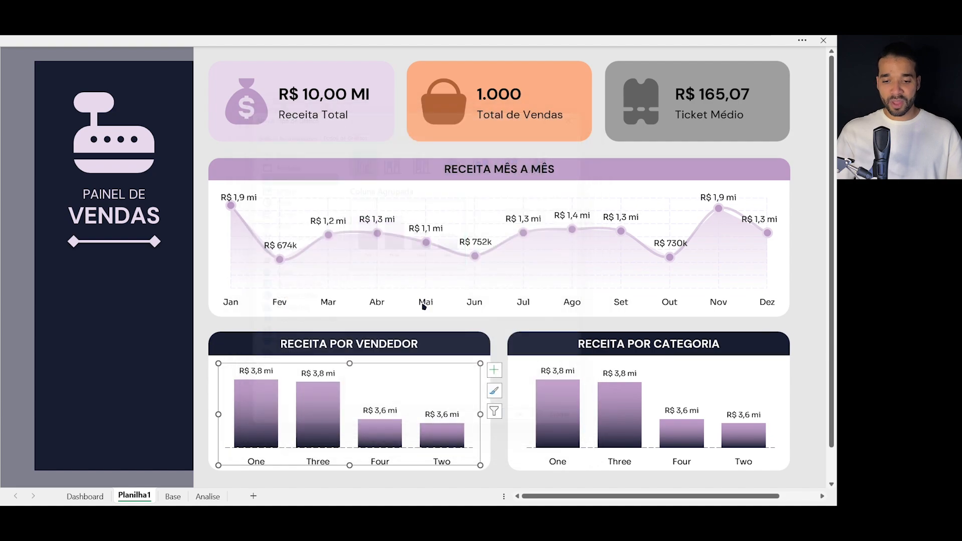
right_click(407, 373)
click(319, 386)
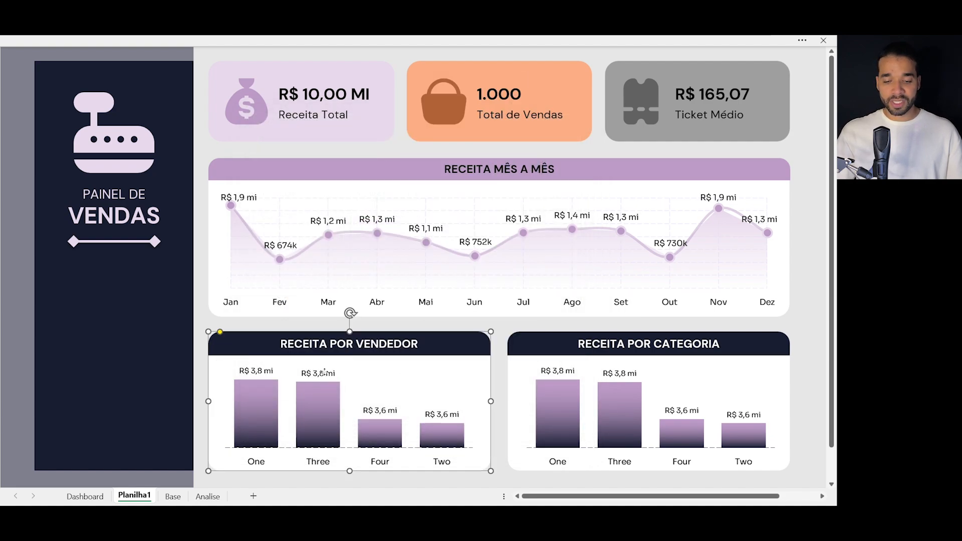
- Select the column chart in the RECEITA POR VENDEDOR card and bring up its chart area commands
click(325, 372)
right_click(327, 371)
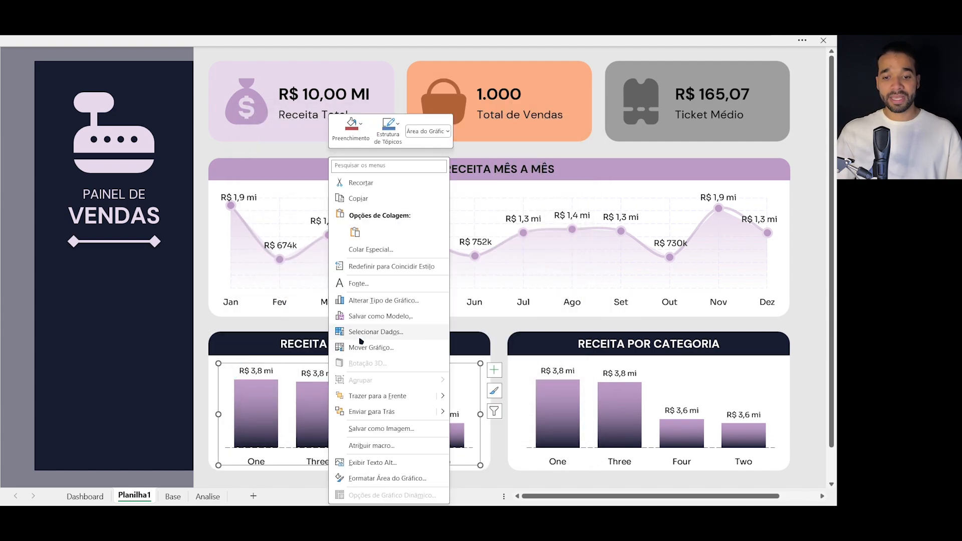